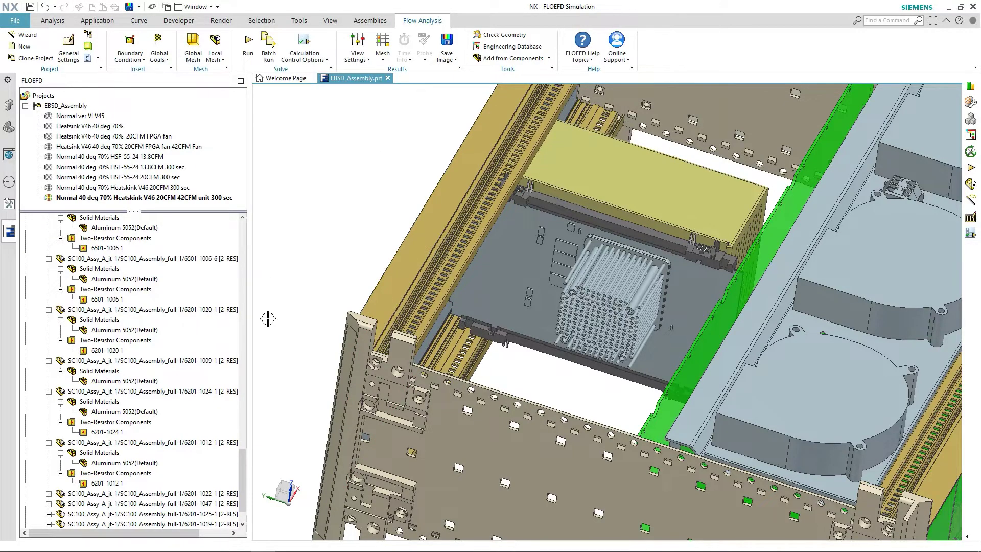
# Make SC100_Assembly_full the work part and start EDA Import of the SC100 board.
pyautogui.click(7, 105)
pyautogui.scroll(20, 192, 330)
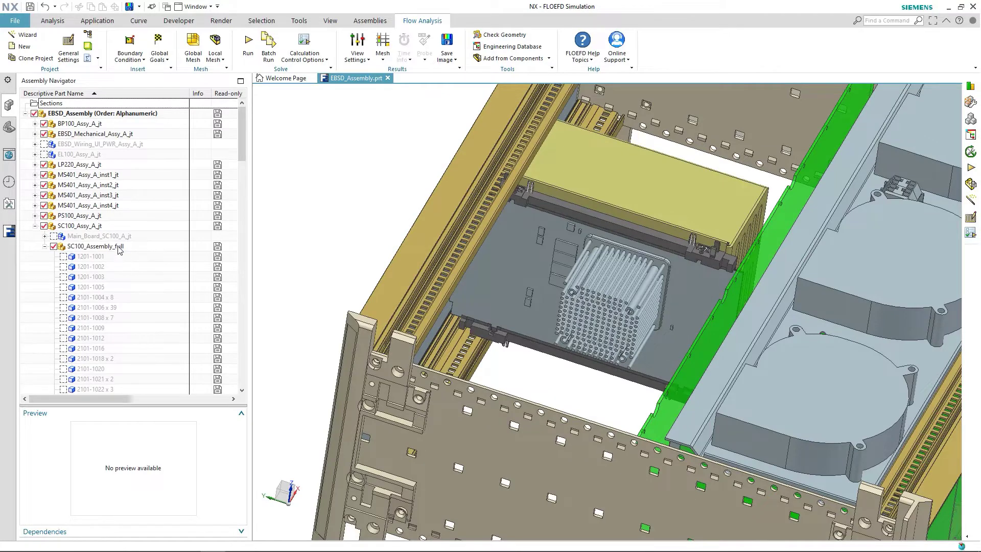
pyautogui.rightClick(119, 247)
pyautogui.click(143, 265)
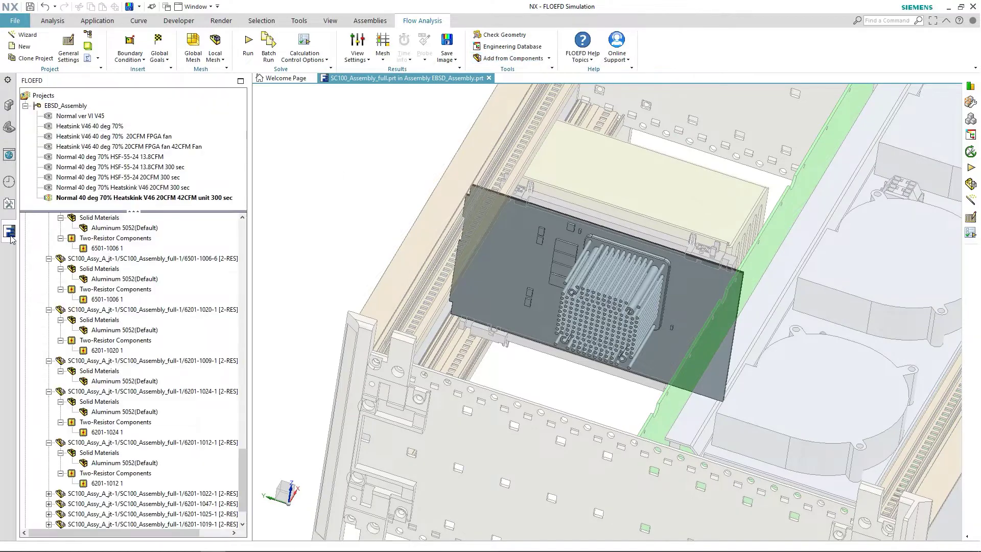
pyautogui.click(549, 59)
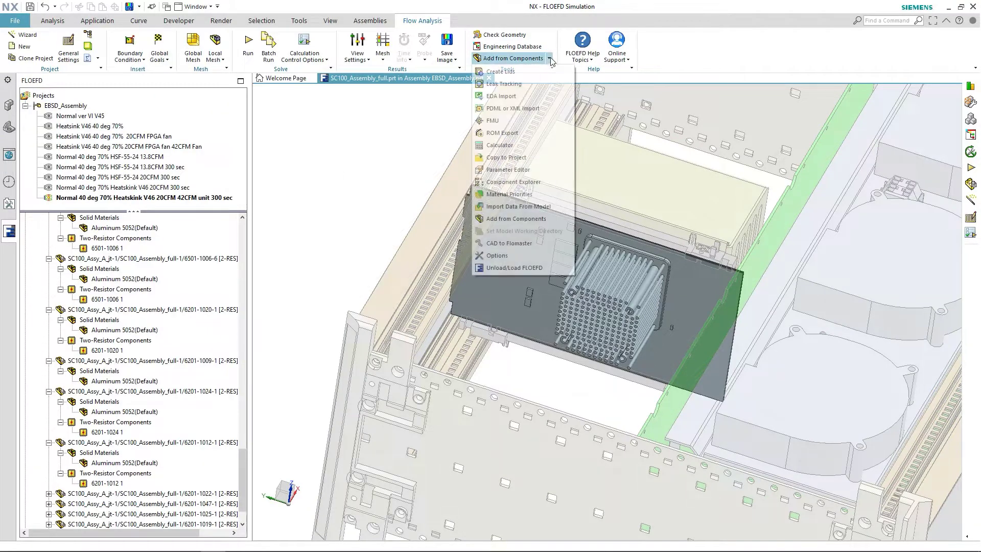
pyautogui.click(515, 96)
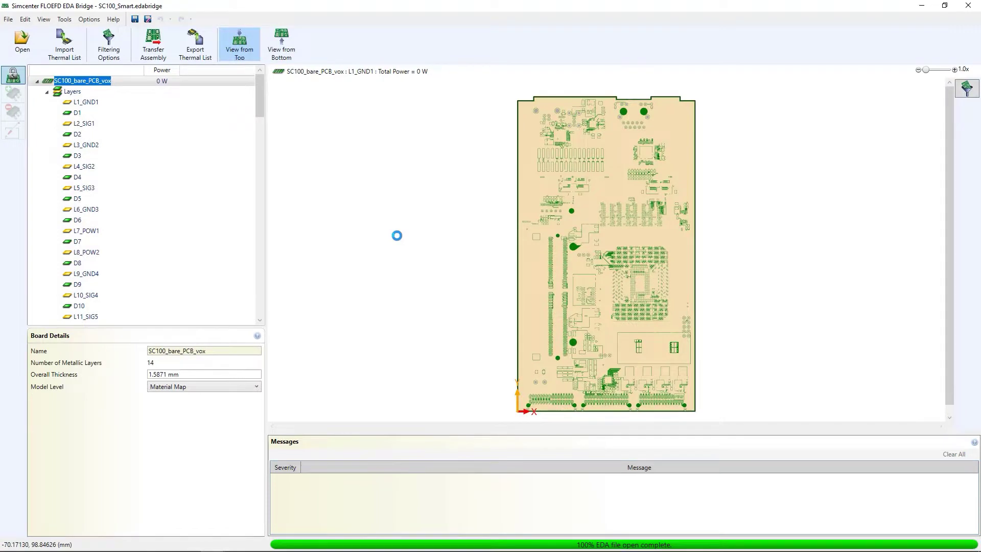
# Keep the Material Map model level and display layers L2_SIG1 and L4_SIG2.
pyautogui.click(223, 388)
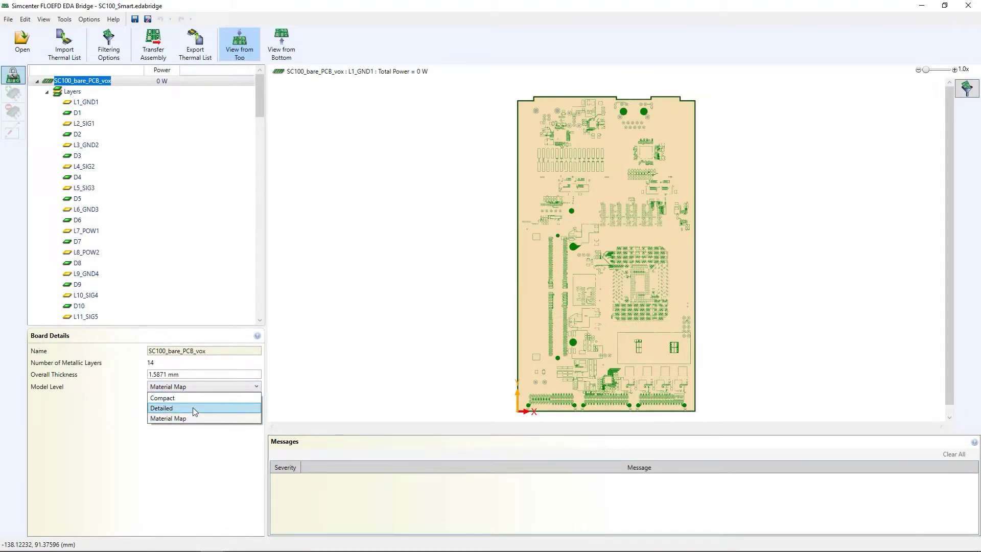
pyautogui.click(111, 406)
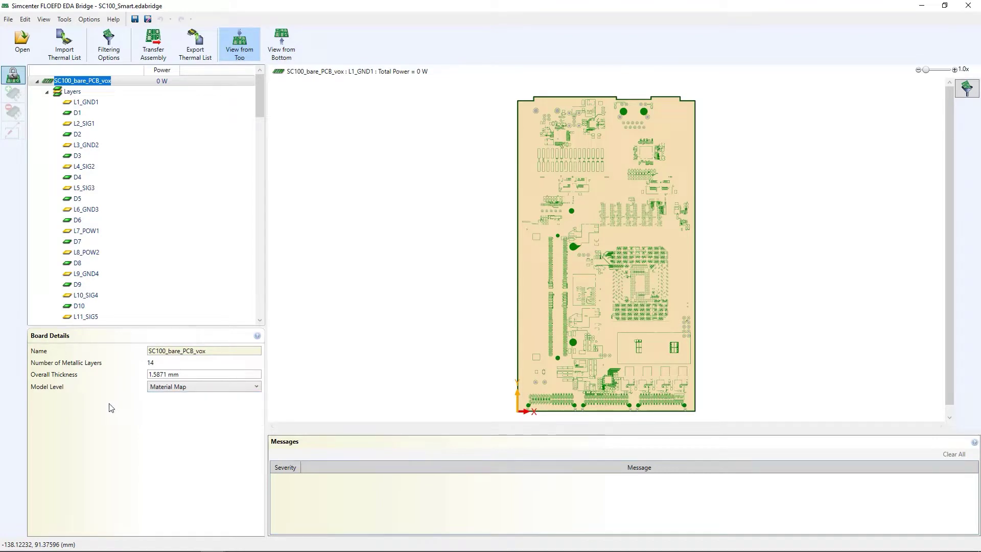
pyautogui.click(95, 126)
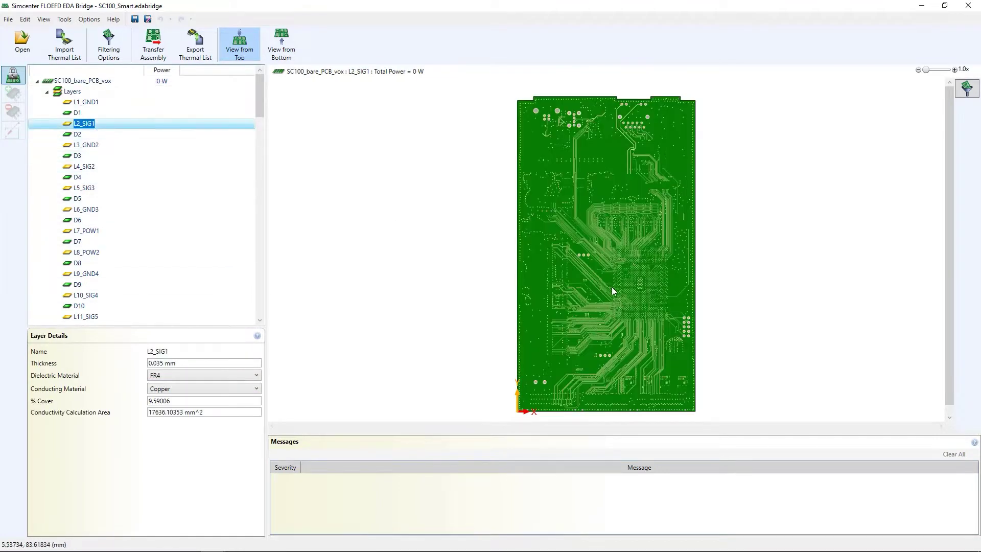
pyautogui.scroll(3, 639, 276)
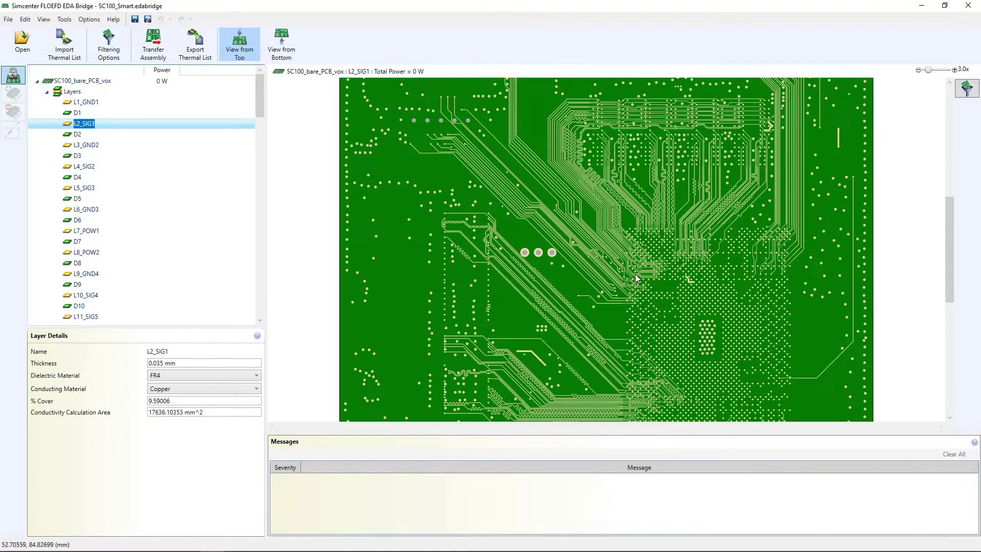
pyautogui.click(86, 167)
pyautogui.scroll(2, 651, 305)
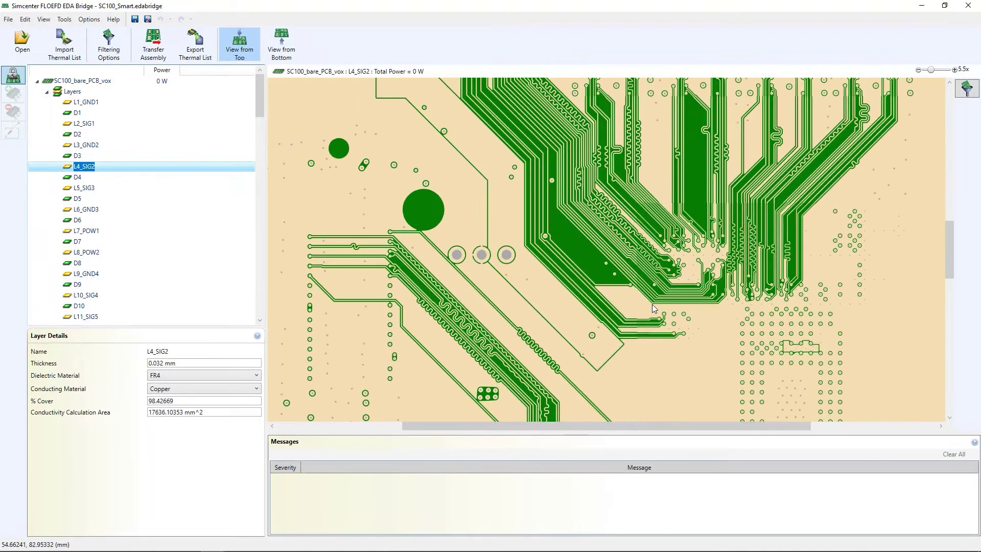
pyautogui.scroll(-3, 651, 304)
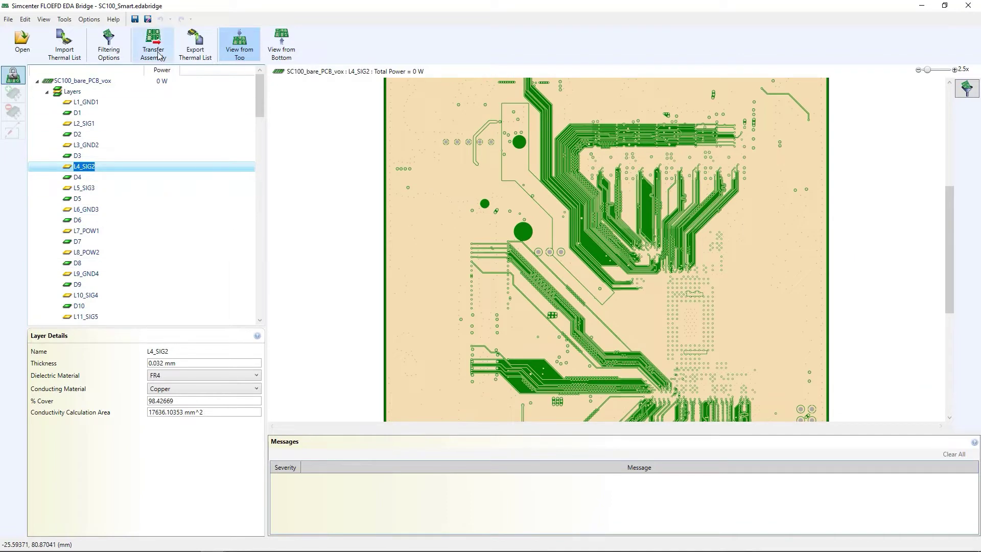
# Review the assembly transfer with Material Map level, then cancel the transfer.
pyautogui.click(153, 43)
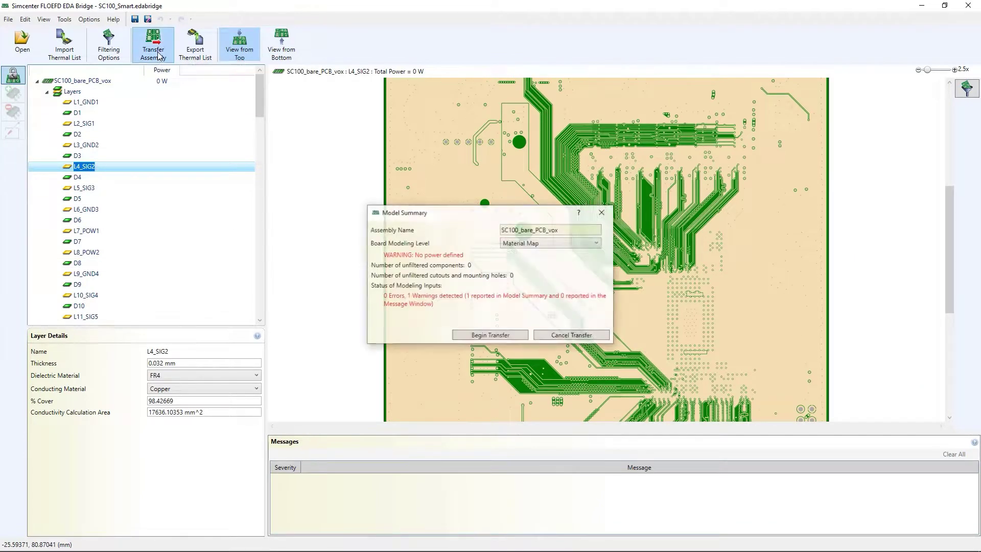
pyautogui.click(592, 243)
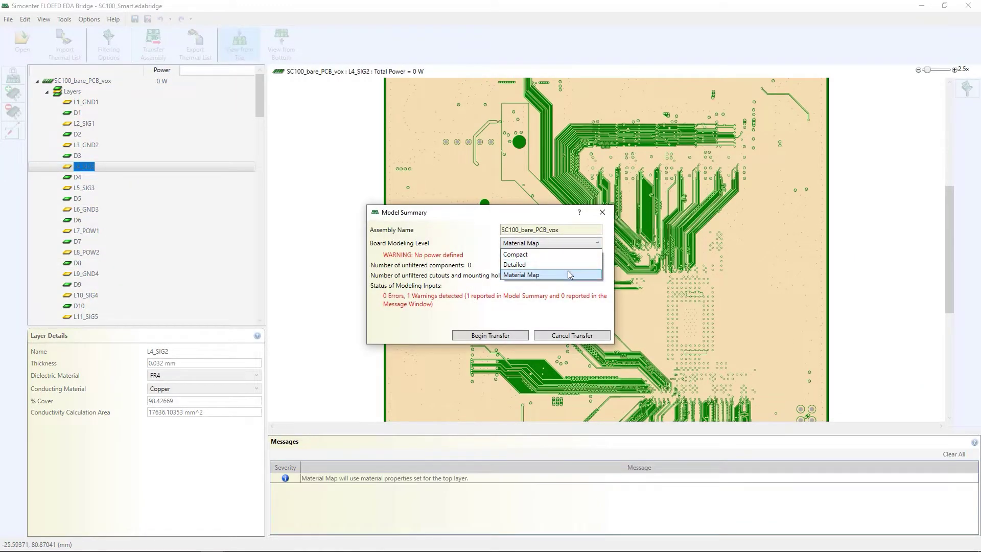
pyautogui.click(572, 246)
pyautogui.click(585, 336)
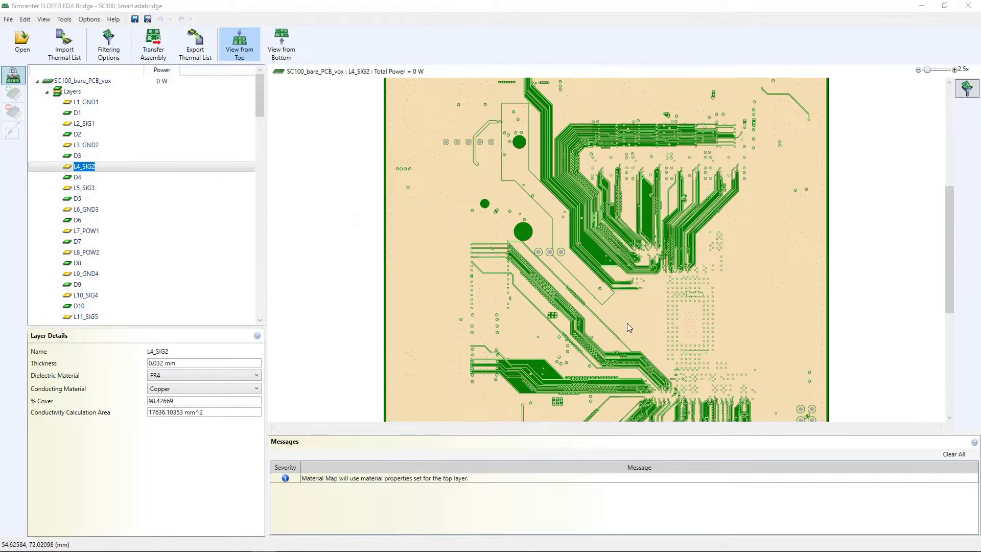
# Close EDA Bridge and make EBSD_Assembly the work part again.
pyautogui.click(973, 9)
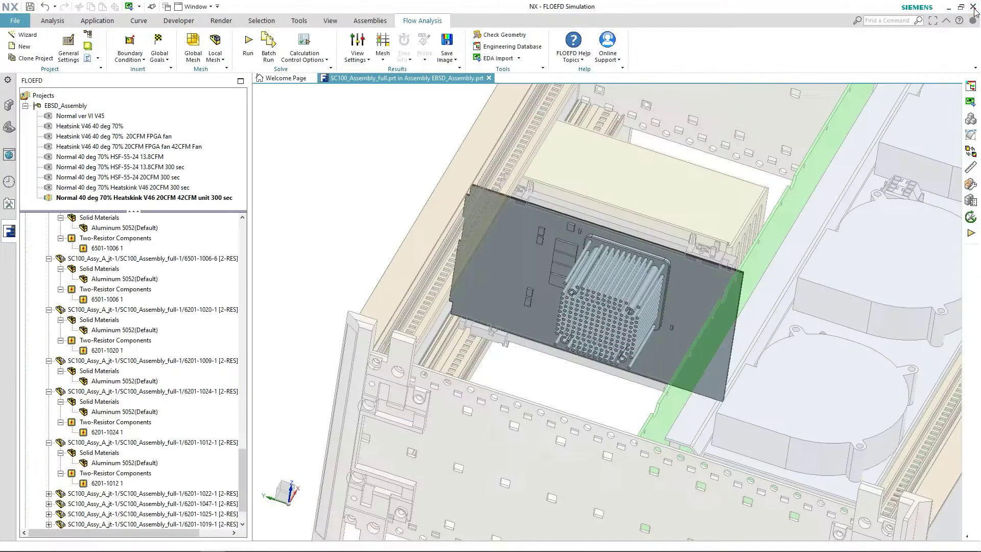
pyautogui.click(9, 104)
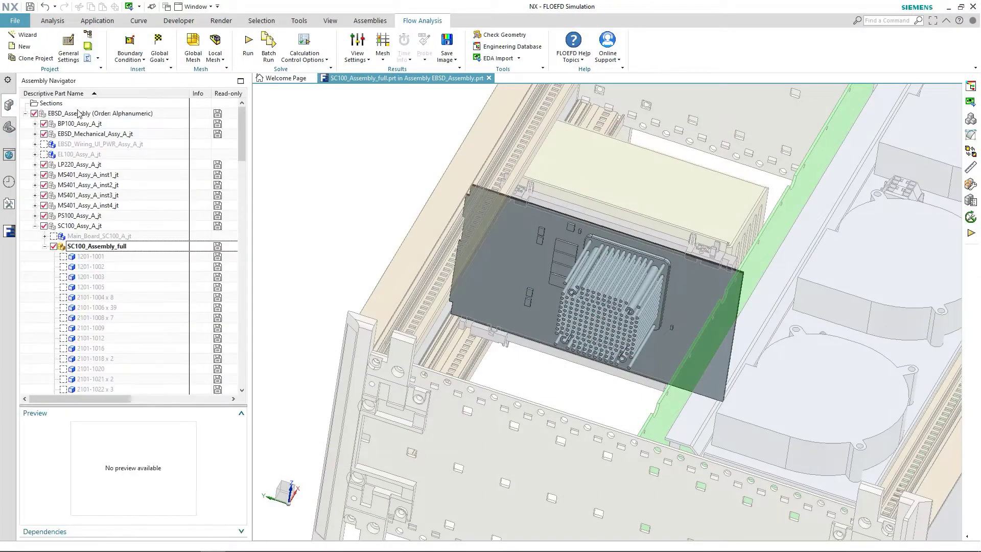
pyautogui.rightClick(78, 113)
pyautogui.click(107, 142)
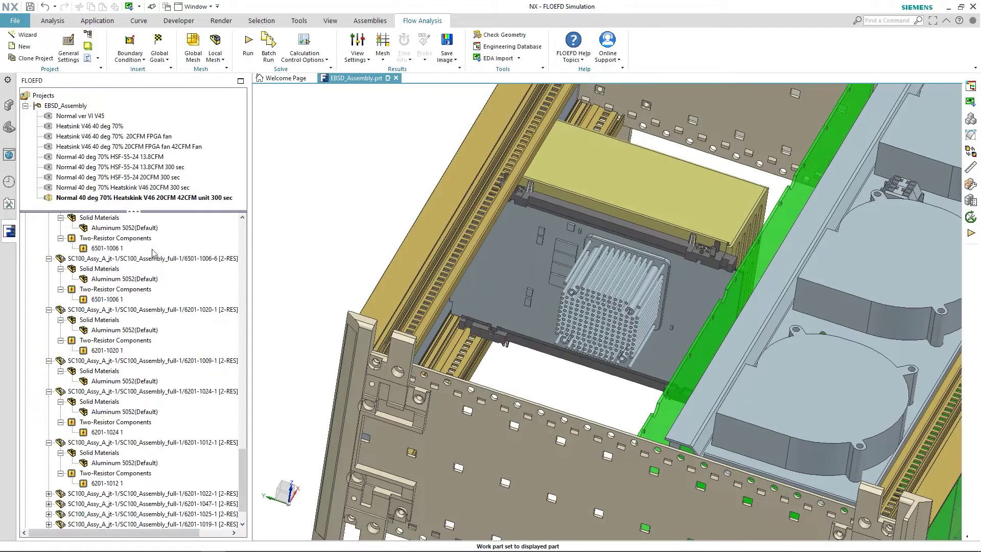
# Inspect SC100 Stackup detailed and SC100 Stackup voxel options without changing them.
pyautogui.scroll(-2, 243, 486)
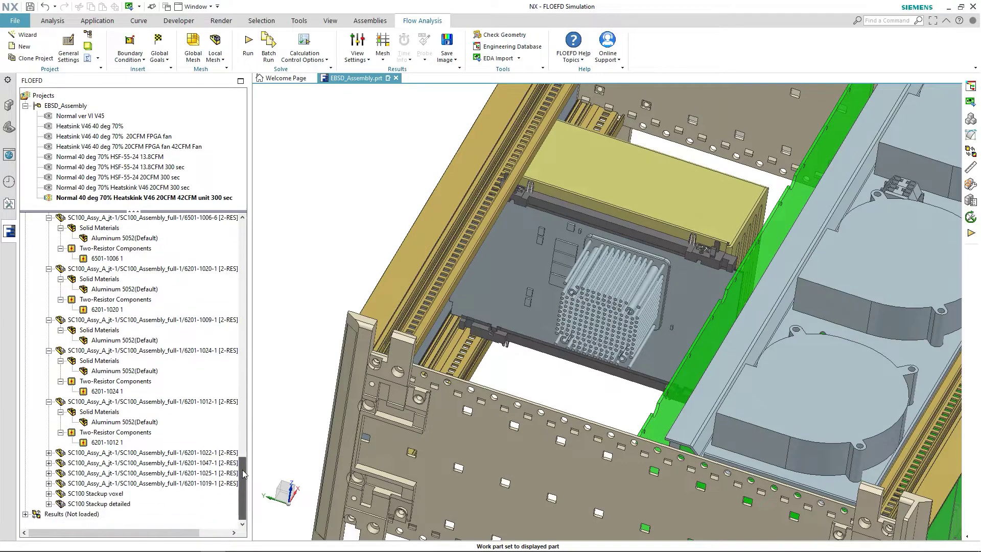
pyautogui.click(128, 505)
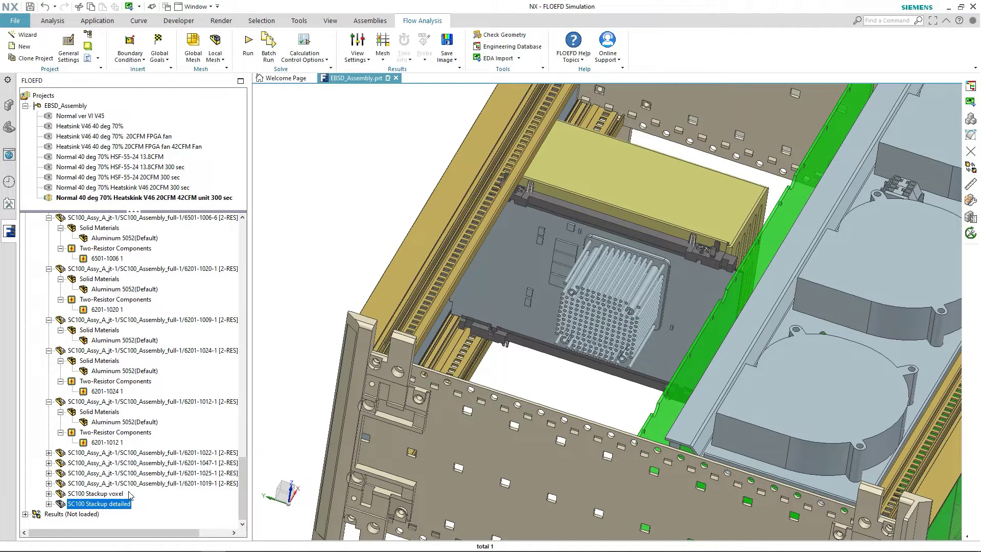
pyautogui.click(88, 494)
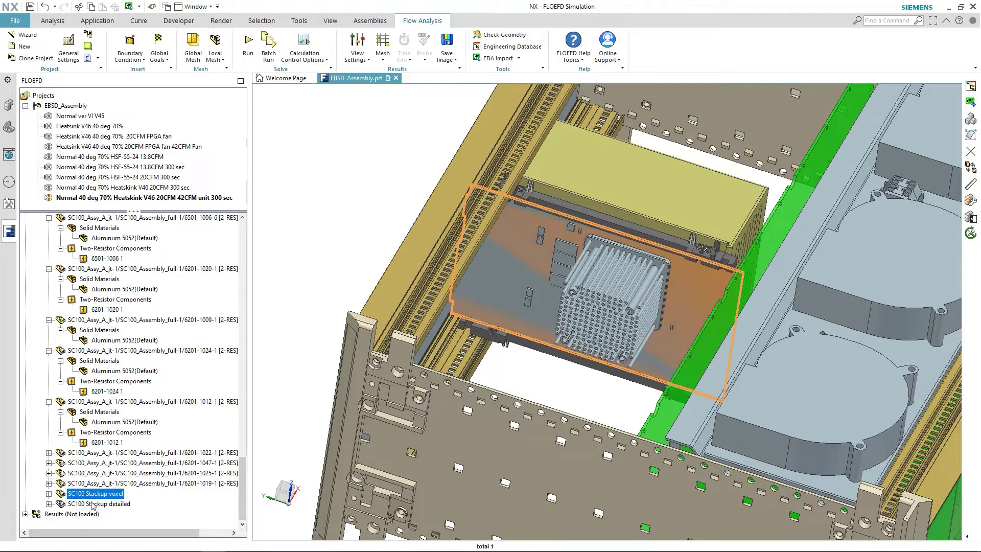
pyautogui.click(93, 505)
pyautogui.rightClick(93, 505)
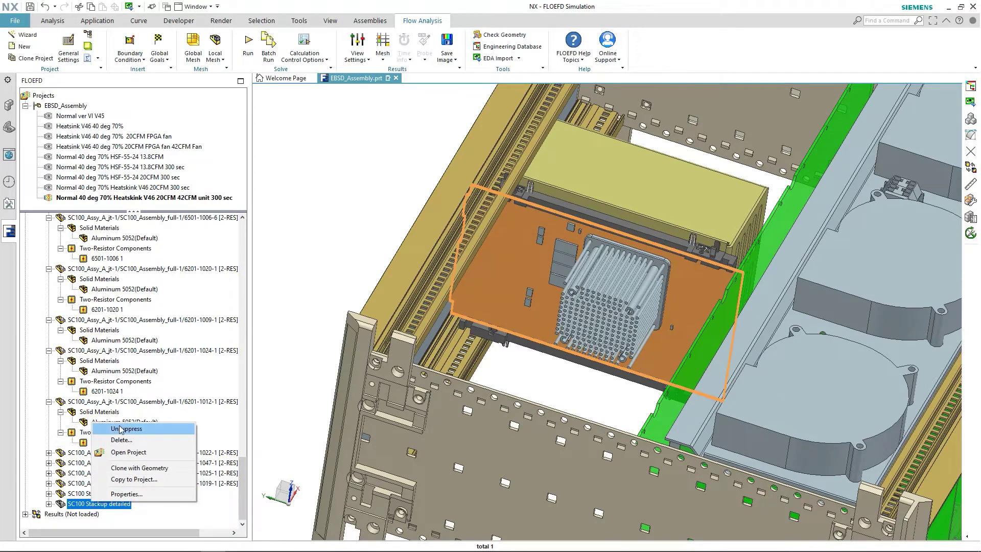
pyautogui.rightClick(82, 493)
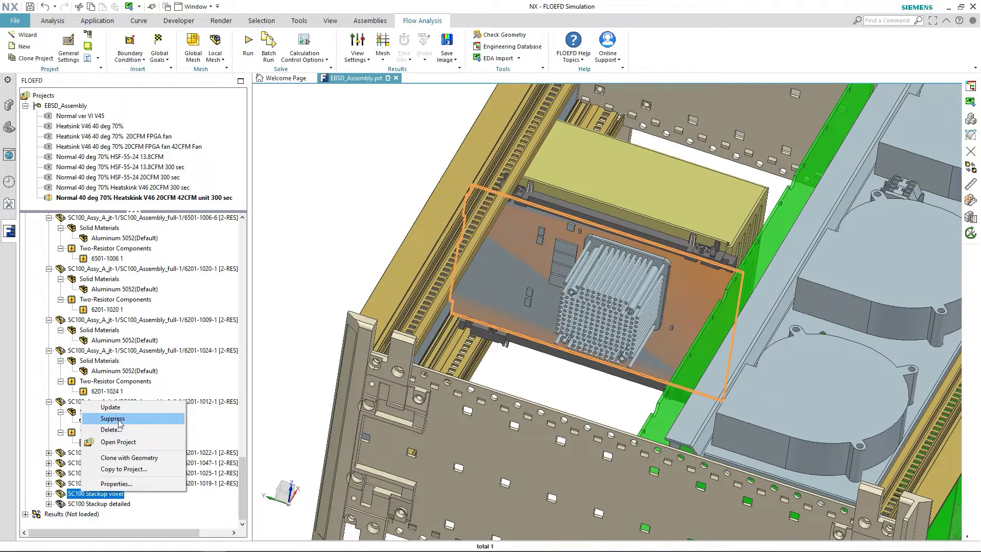
pyautogui.click(243, 468)
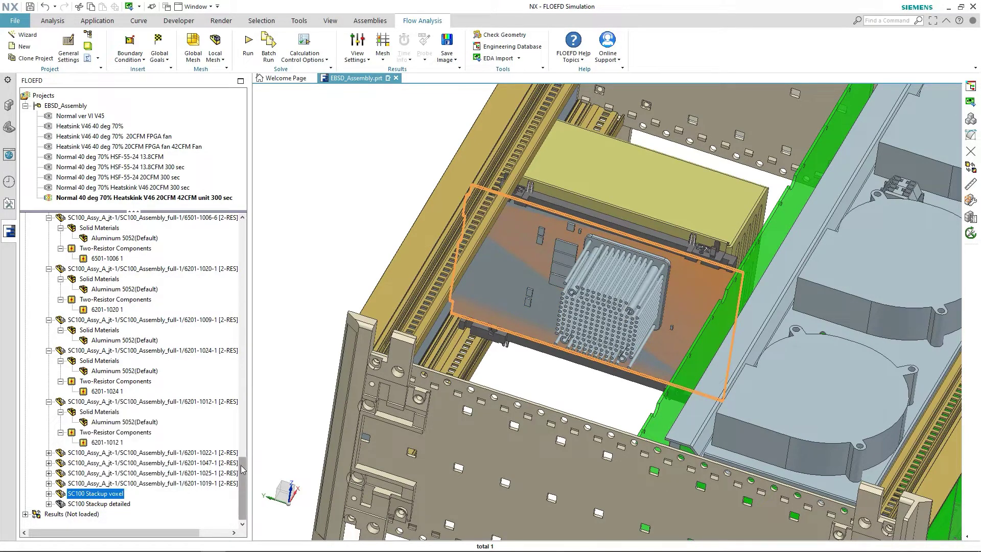
# Run the FLOEFD solver so results load from 4.fld at 300 s.
pyautogui.click(248, 51)
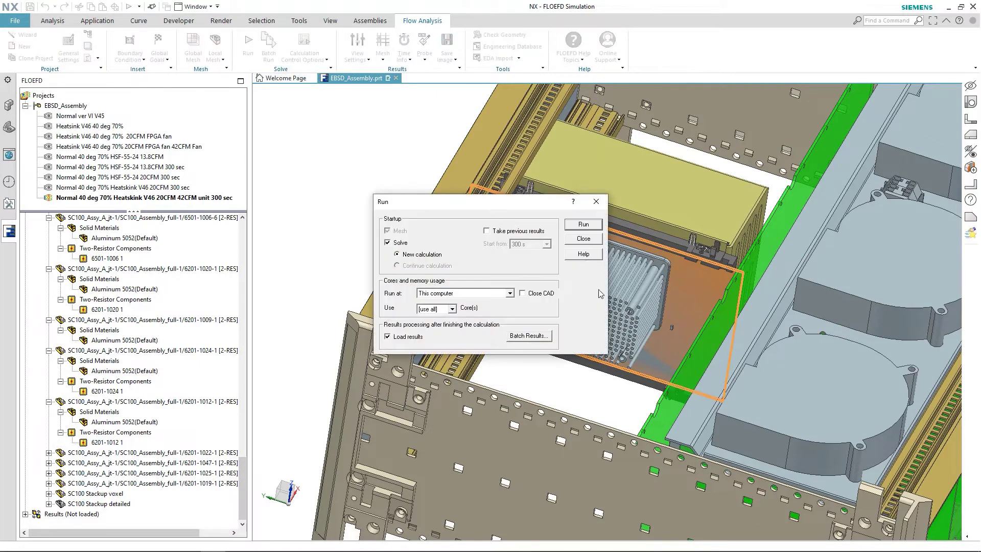
pyautogui.click(590, 228)
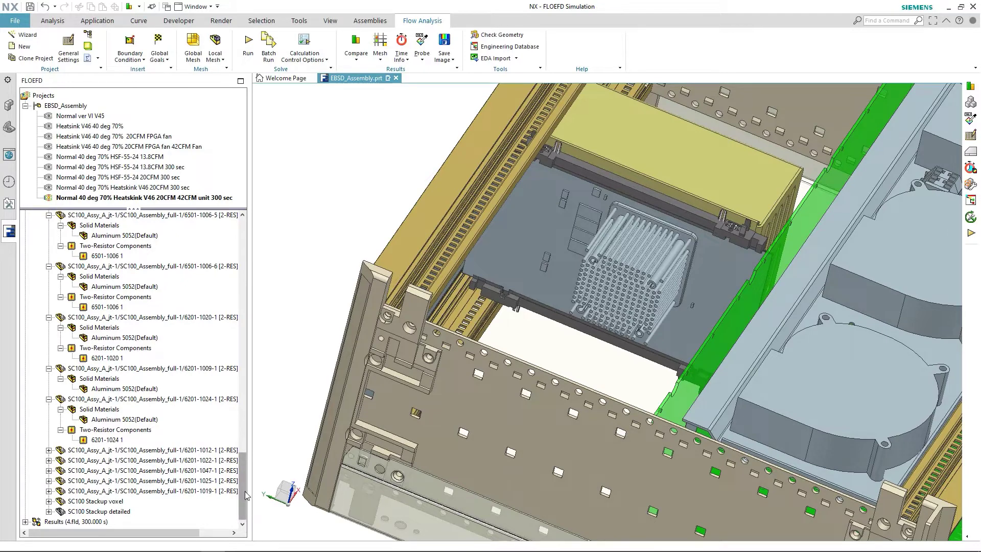
# Expand Results and show the Fan Unit Velocity Y axis cut plot, rotated toward the fans.
pyautogui.click(24, 522)
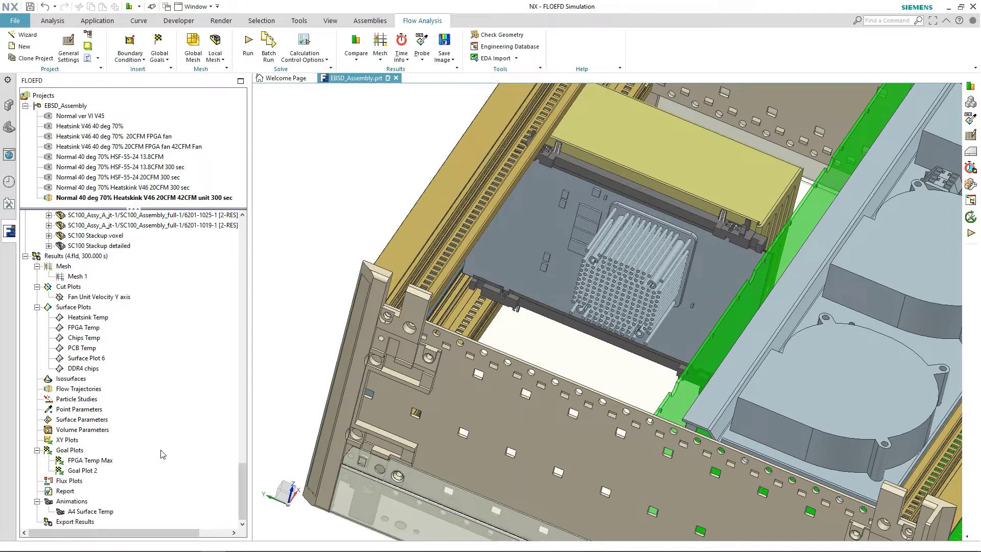
pyautogui.moveTo(376, 180); pyautogui.dragTo(394, 210, button='middle')
pyautogui.scroll(3, 314, 310)
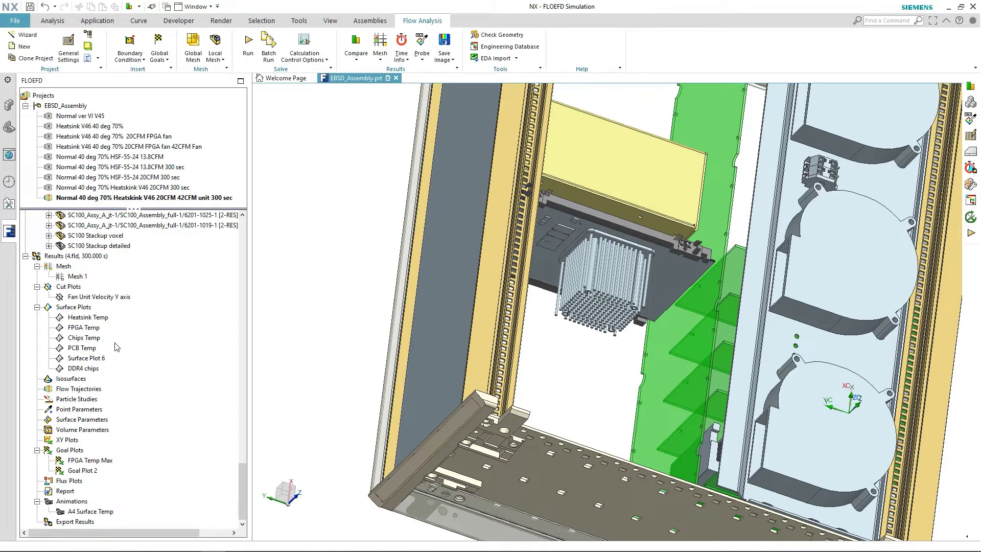
pyautogui.rightClick(103, 297)
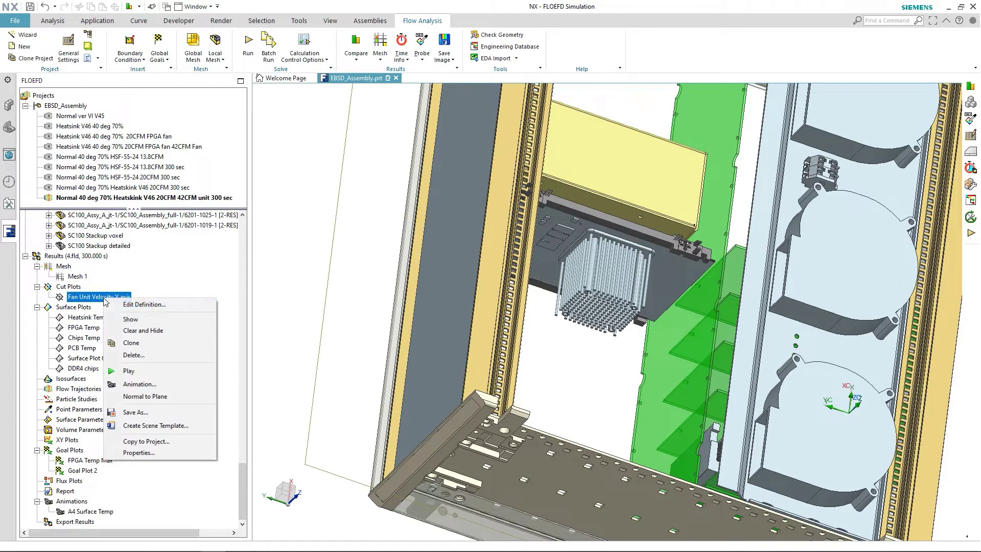
pyautogui.click(152, 321)
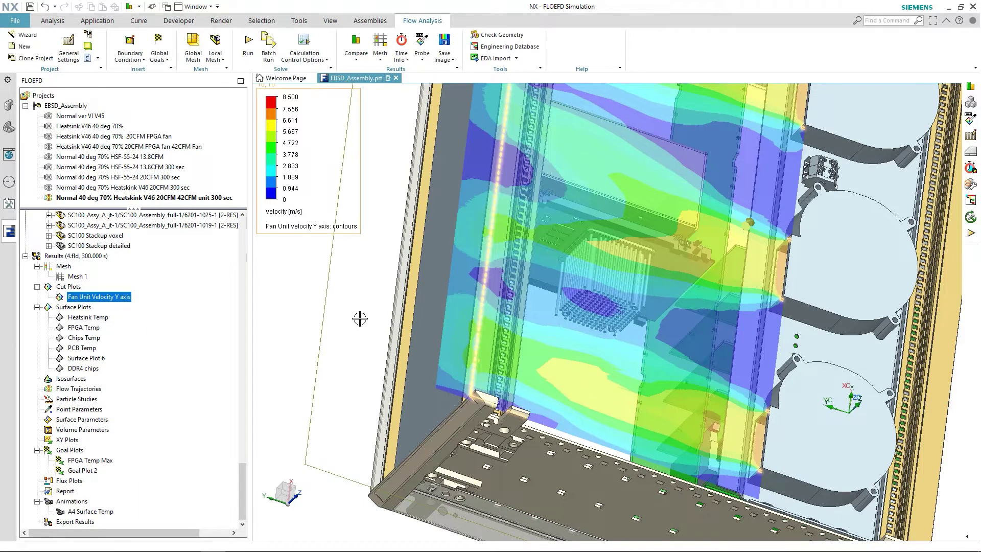
# Orbit the chassis, then orient the view to Top to see the velocity bands.
pyautogui.moveTo(359, 318); pyautogui.dragTo(386, 315, button='middle')
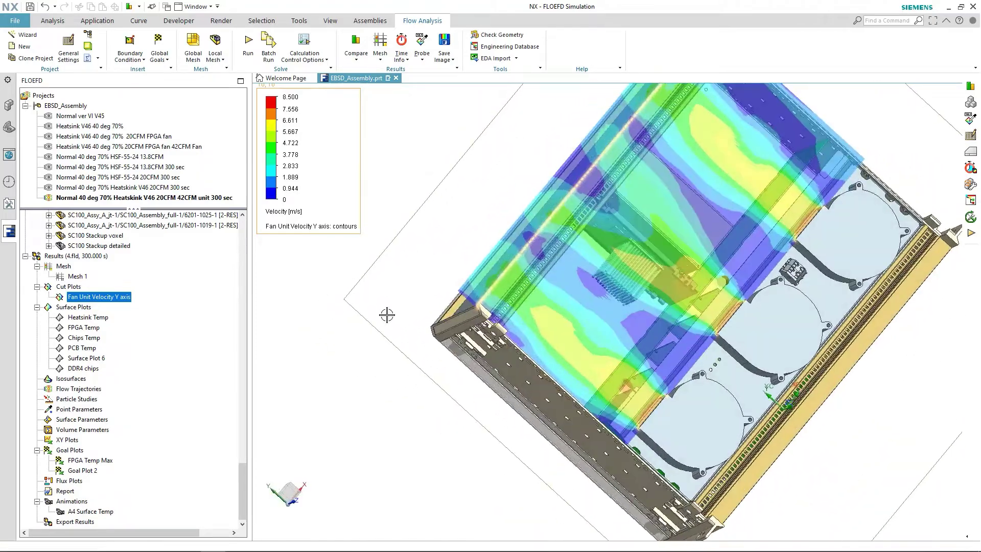
pyautogui.scroll(2, 317, 339)
pyautogui.rightClick(317, 339)
pyautogui.moveTo(391, 438)
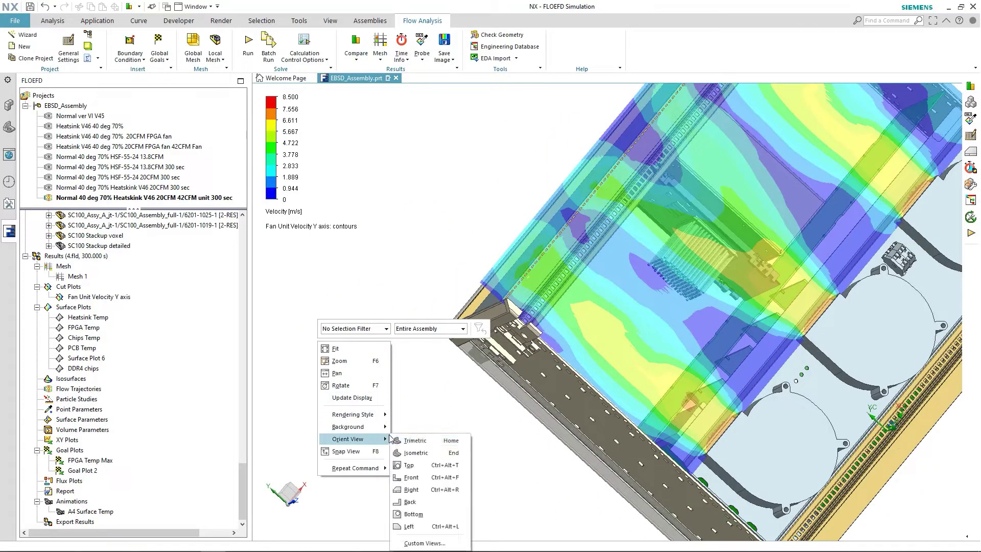
pyautogui.click(411, 464)
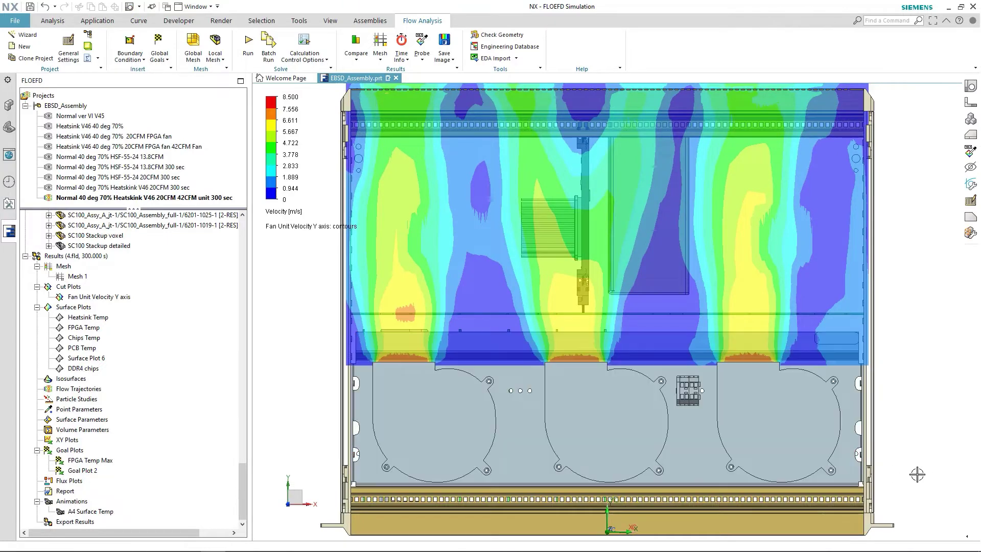
# Compare Fan Unit Velocity Y axis between the 42CFM unit and Heatsink V46 20CFM 300 sec projects.
pyautogui.click(350, 46)
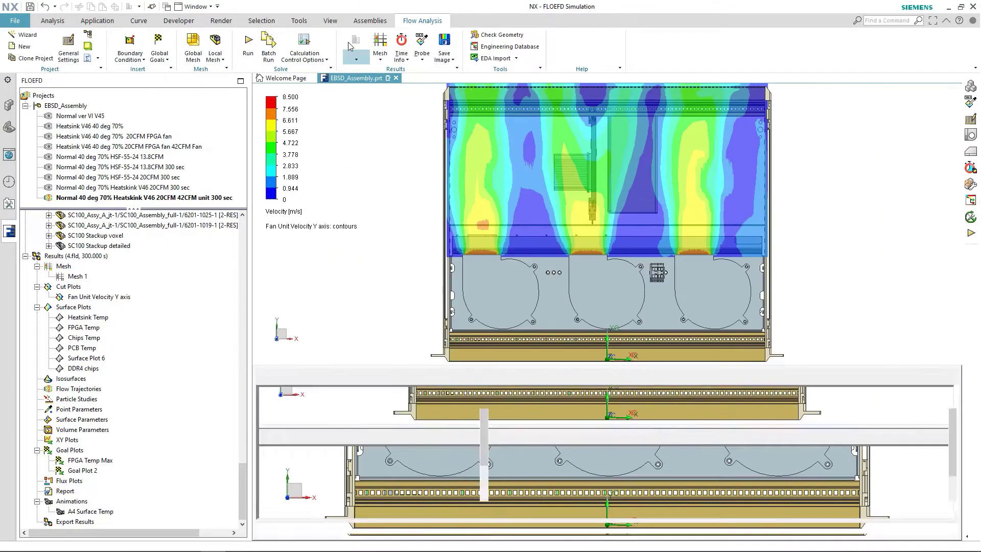
pyautogui.scroll(-2, 363, 475)
pyautogui.scroll(1, 355, 460)
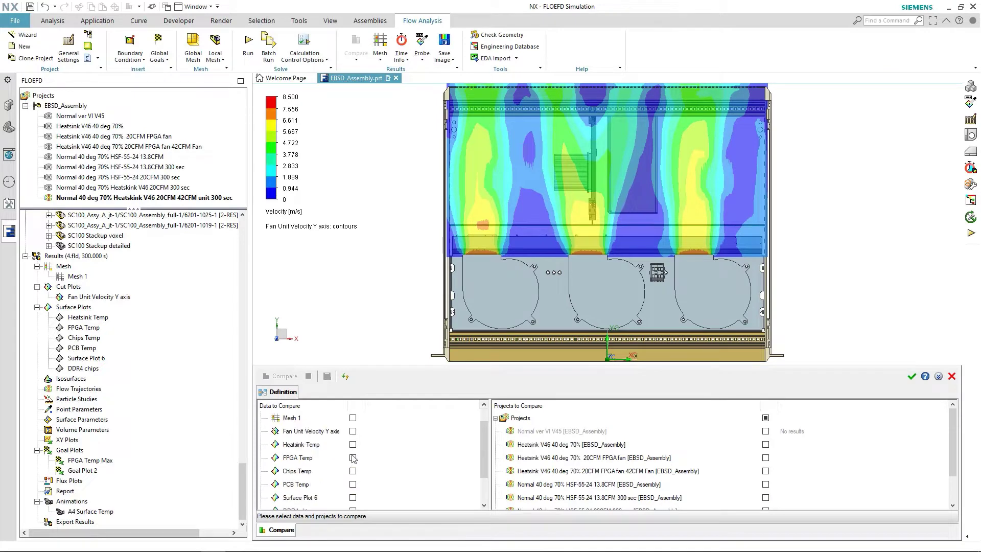
pyautogui.click(352, 431)
pyautogui.scroll(-1, 789, 453)
pyautogui.click(765, 484)
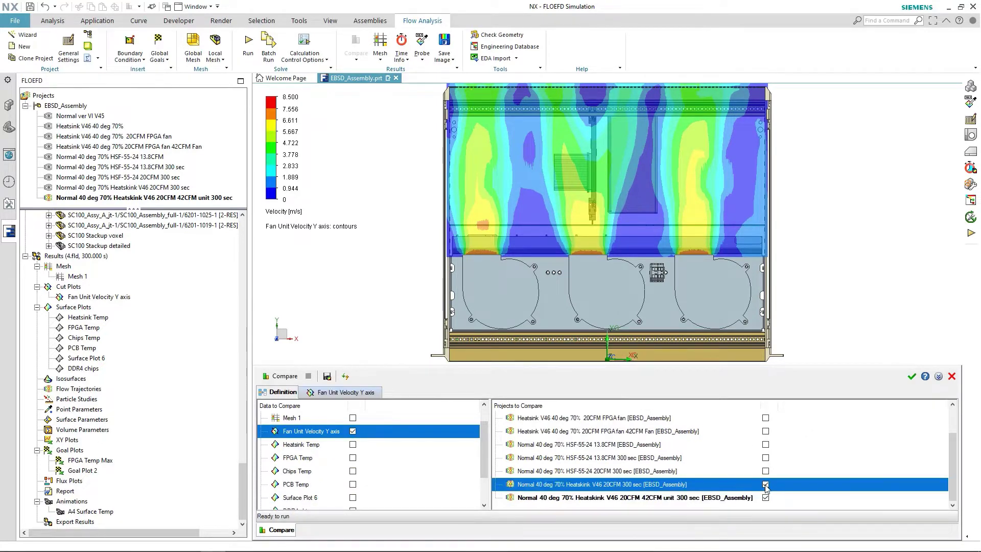
pyautogui.click(276, 377)
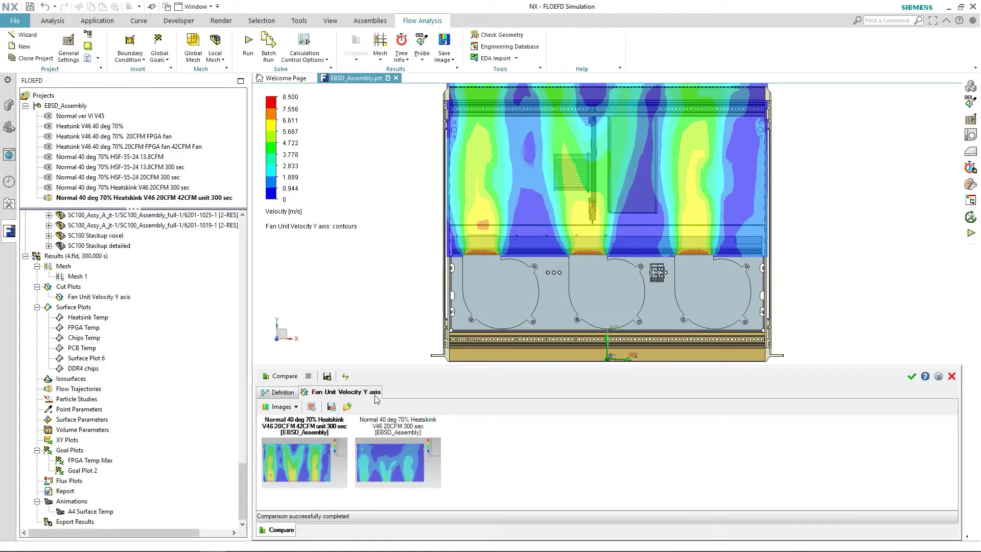
pyautogui.moveTo(386, 366); pyautogui.dragTo(401, 251)
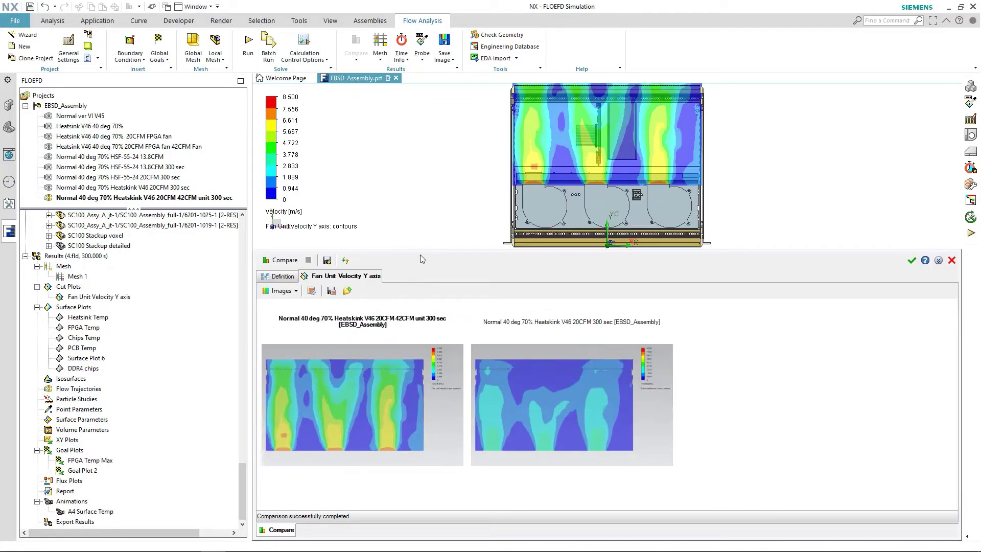
pyautogui.click(286, 277)
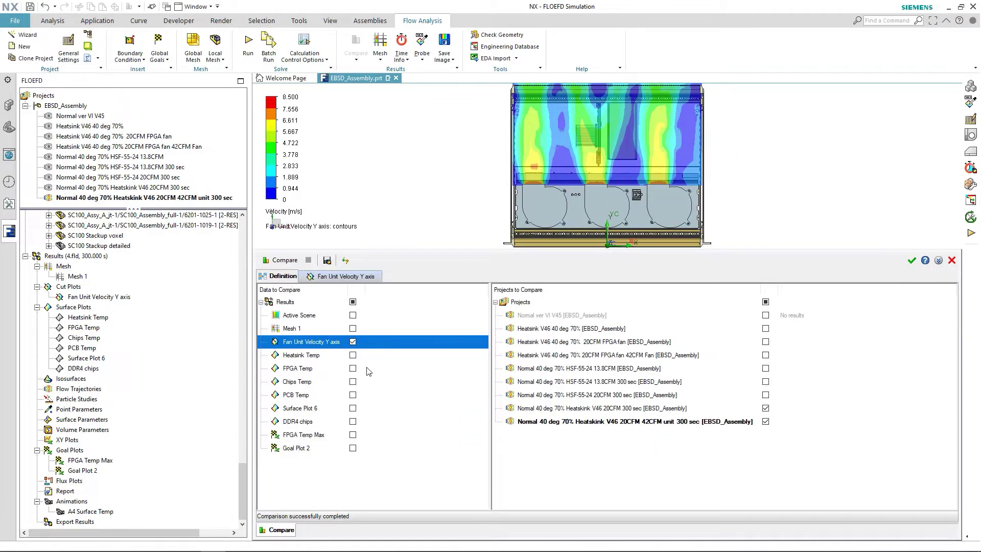
# Compare FPGA Temp and DDR4 chips across 42CFM, HSF-55-24 13.8CFM and Heatsink V46 20CFM, showing FPGA images.
pyautogui.click(352, 341)
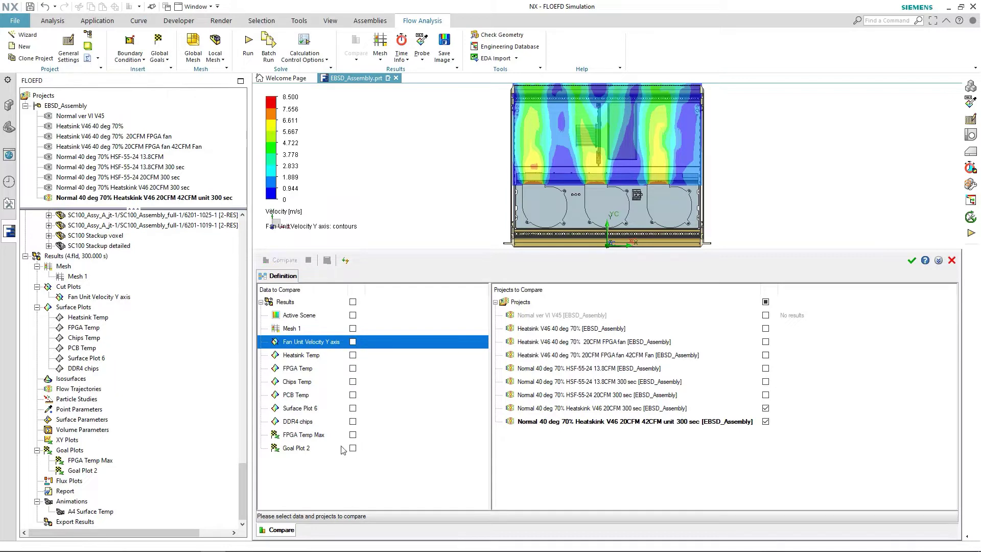
pyautogui.click(352, 422)
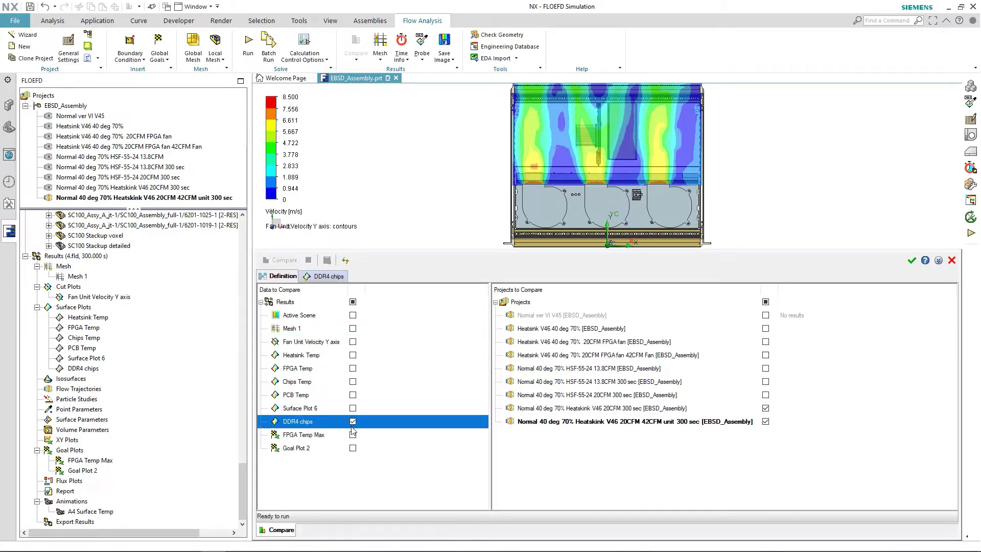
pyautogui.click(353, 369)
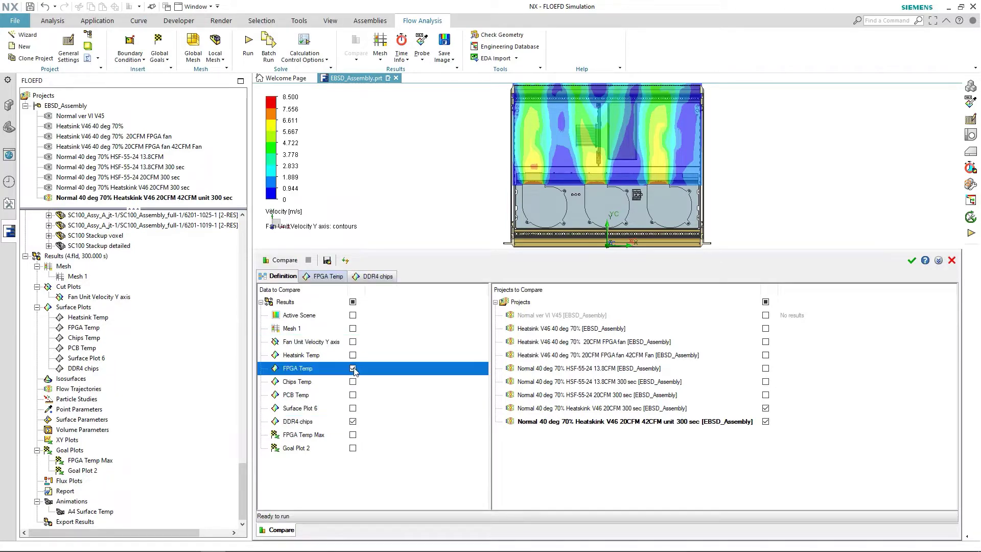
pyautogui.click(765, 382)
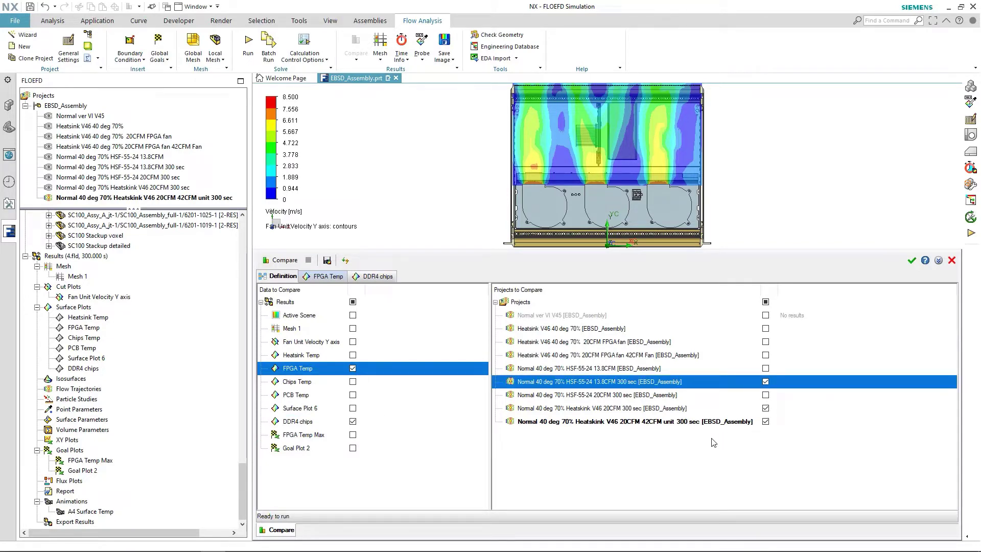
pyautogui.click(279, 261)
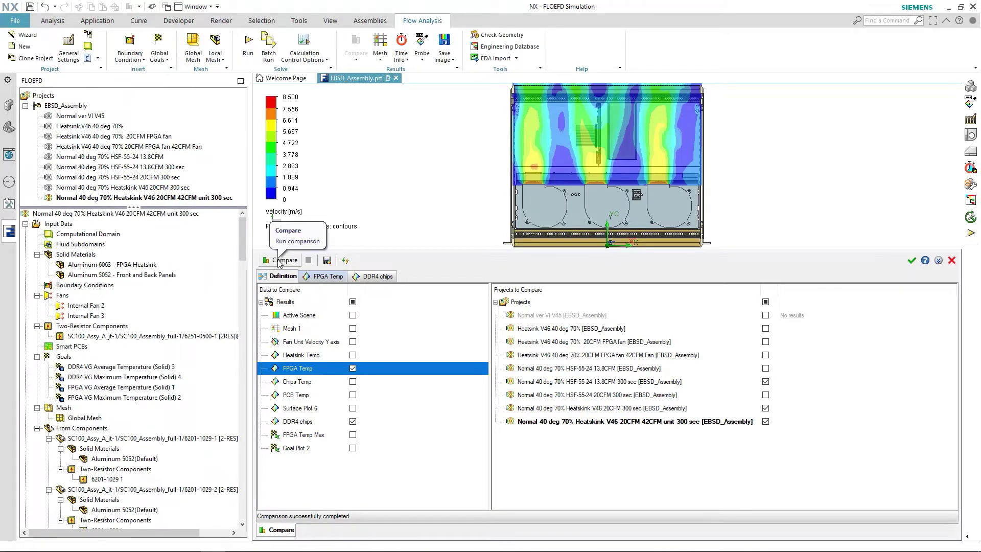
pyautogui.click(328, 277)
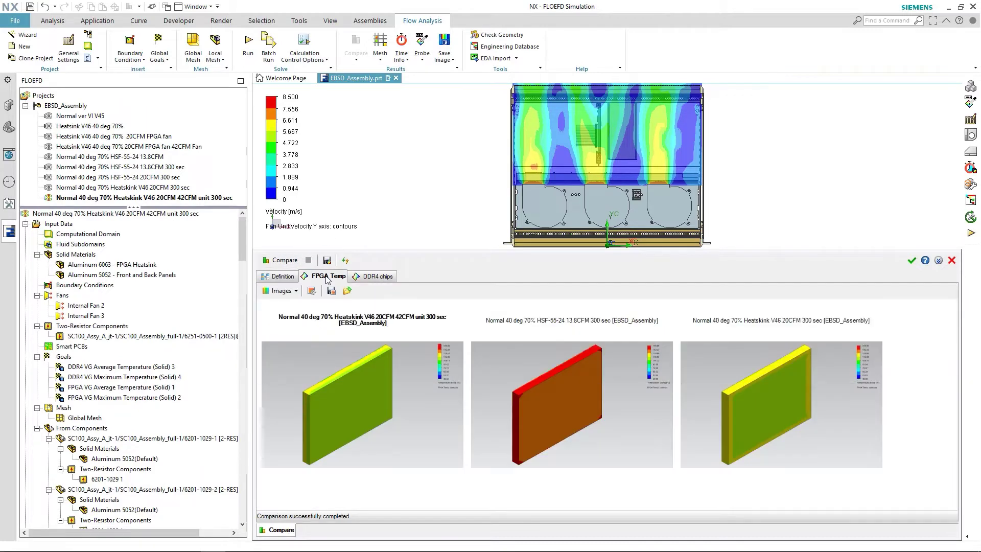
# Show the DDR4 chips temperature images and rotate the model to an oblique view.
pyautogui.click(378, 277)
pyautogui.moveTo(388, 204); pyautogui.dragTo(397, 145, button='middle')
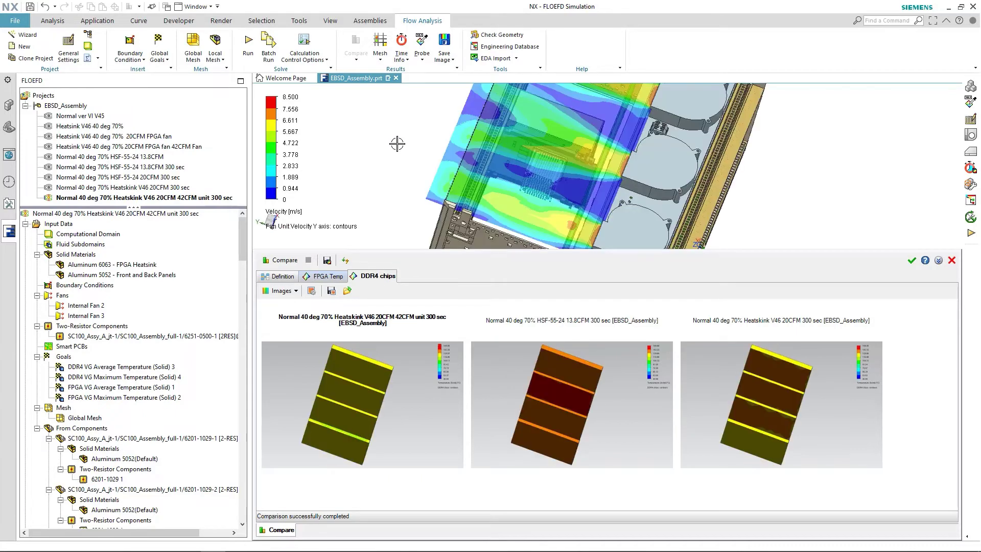
pyautogui.scroll(-20, 113, 326)
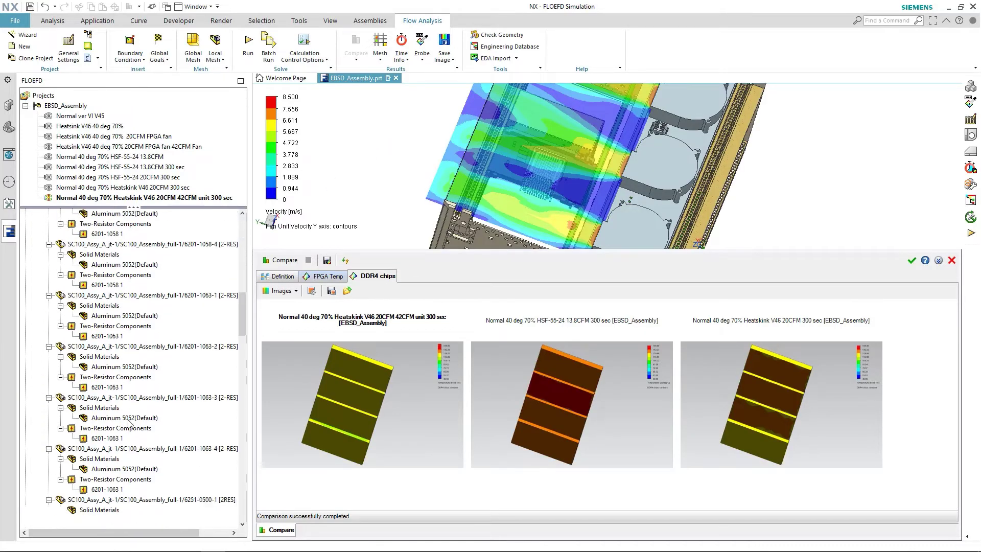
# Hide the Fan Unit Velocity Y axis cut plot from the model.
pyautogui.rightClick(78, 296)
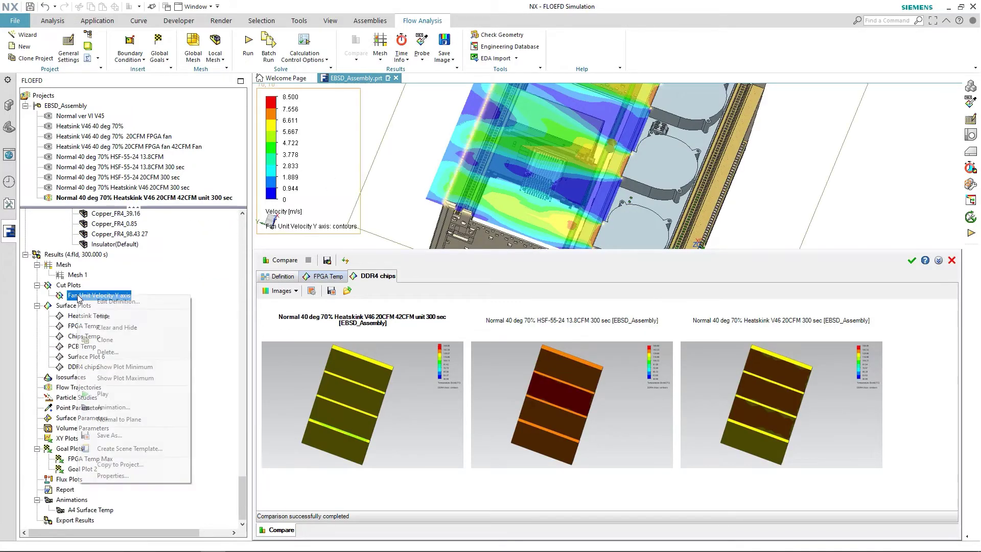
pyautogui.click(106, 317)
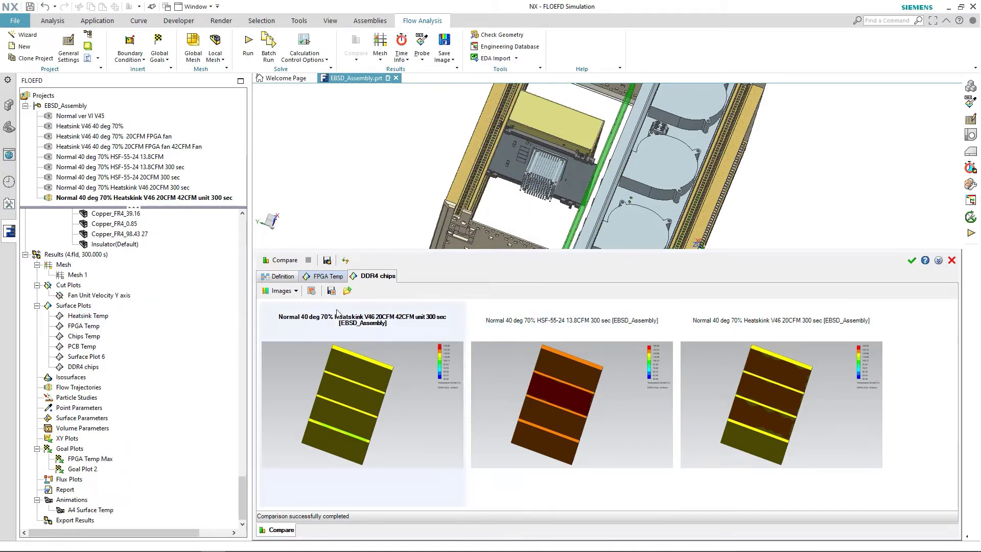
pyautogui.click(295, 291)
# Show DDR4 chips as a min/max difference table versus 42CFM; select Heatsink Temp through DDR4 chips plots.
pyautogui.click(297, 319)
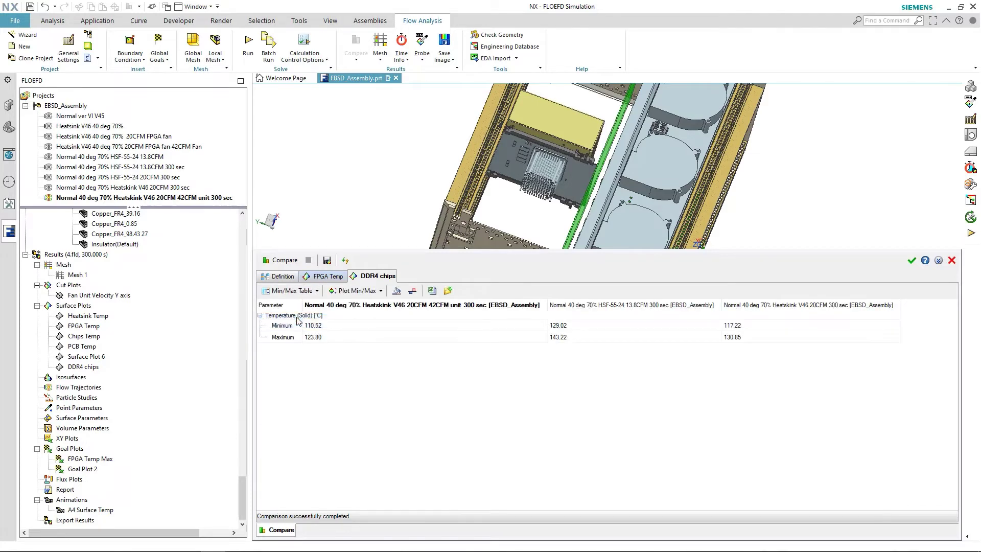
pyautogui.click(413, 291)
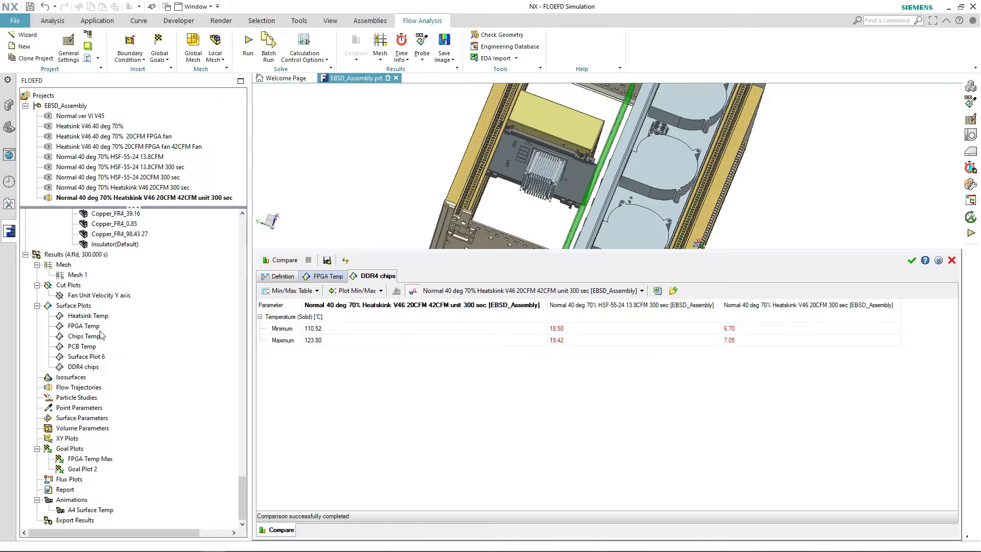
pyautogui.click(88, 316)
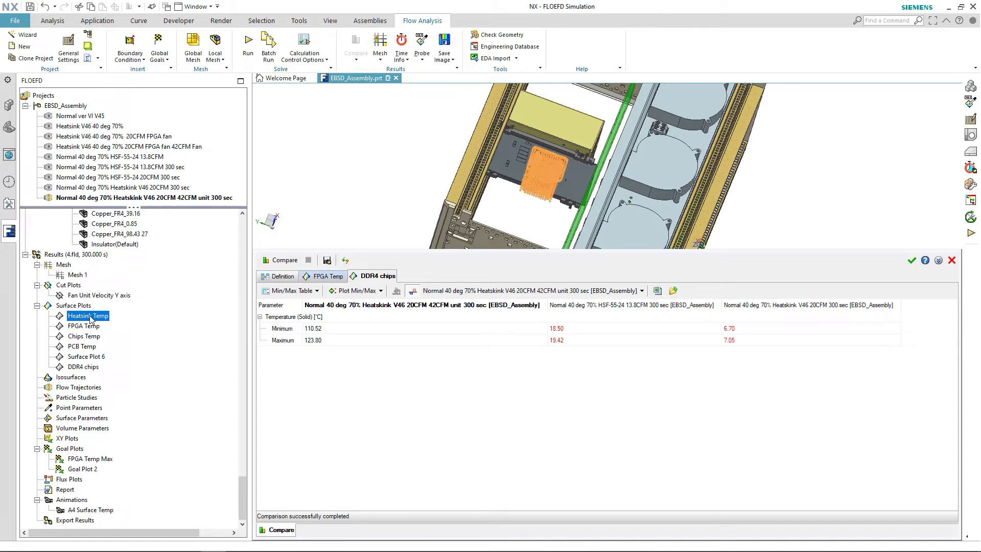
pyautogui.keyDown('shift'); pyautogui.click(82, 369); pyautogui.keyUp('shift')
pyautogui.rightClick(91, 372)
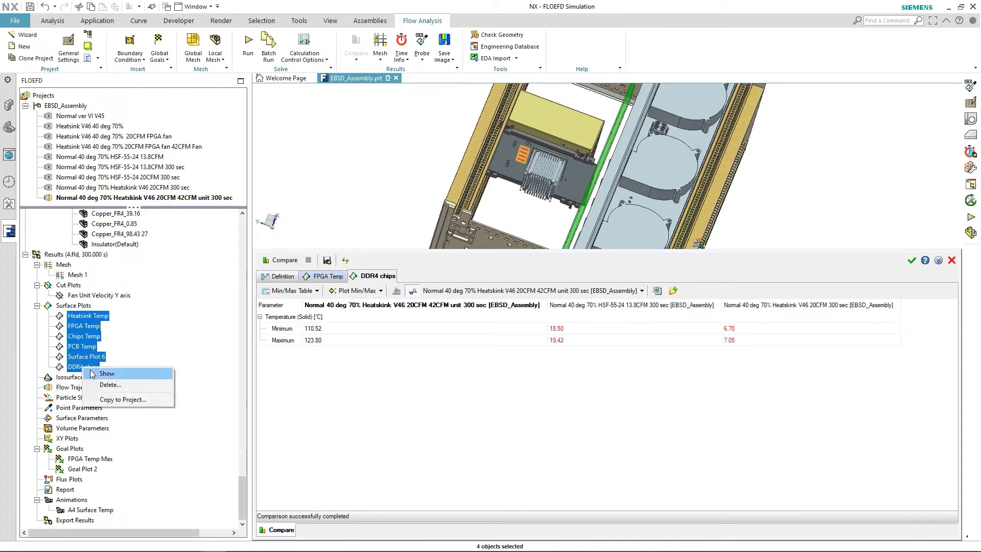
# Show the selected surface plots' solid-temperature contours (40.55–155.00 °C), enlarge the graphics view and close the comparison.
pyautogui.click(93, 374)
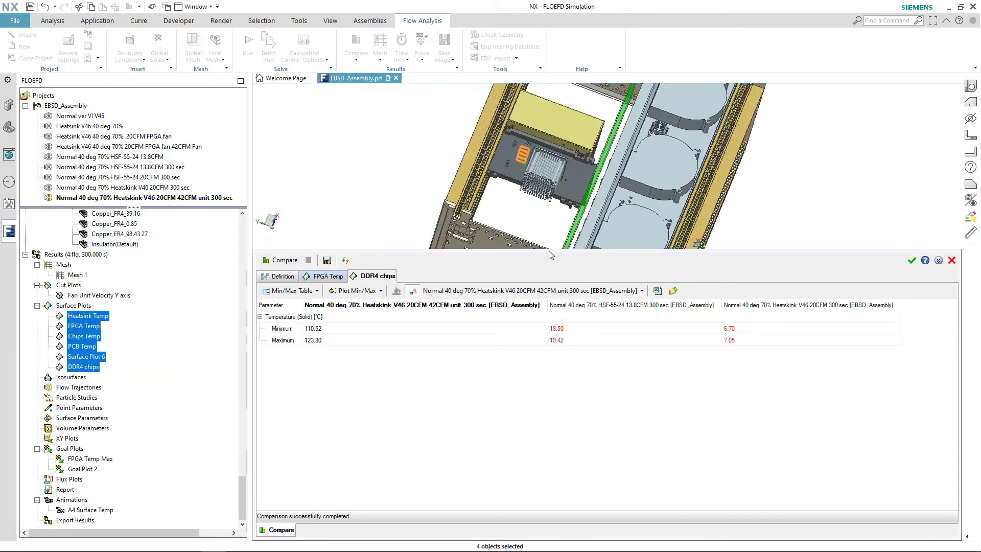
pyautogui.moveTo(550, 290); pyautogui.dragTo(553, 380)
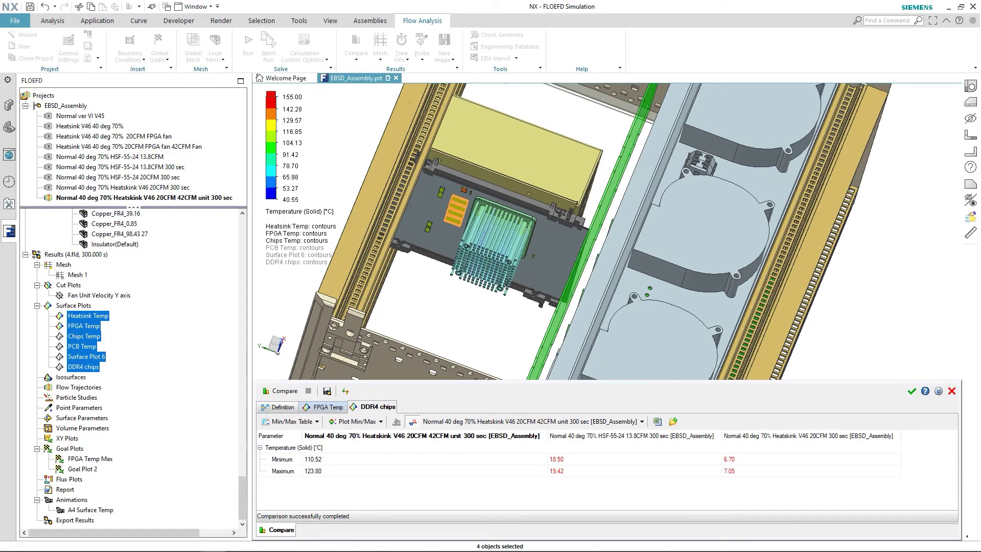
pyautogui.click(951, 392)
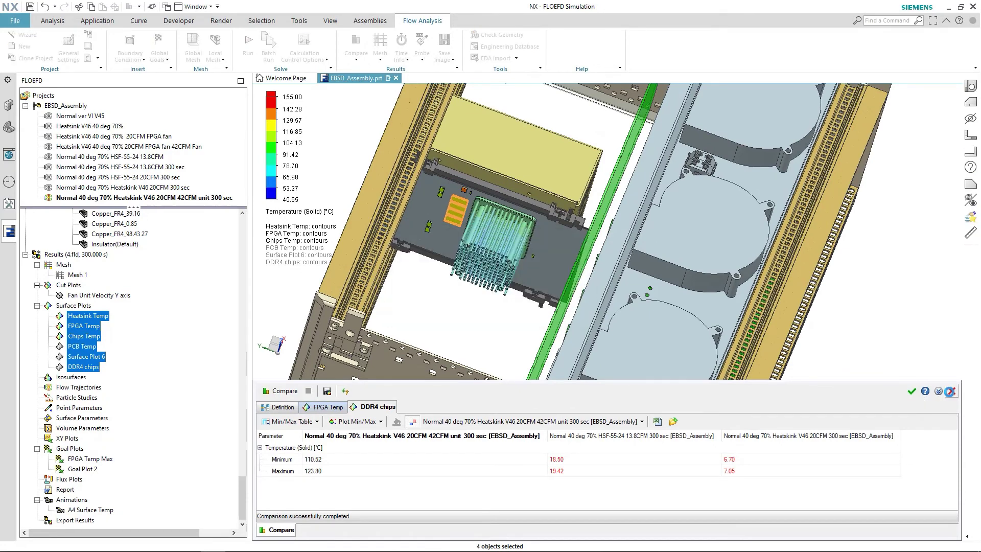